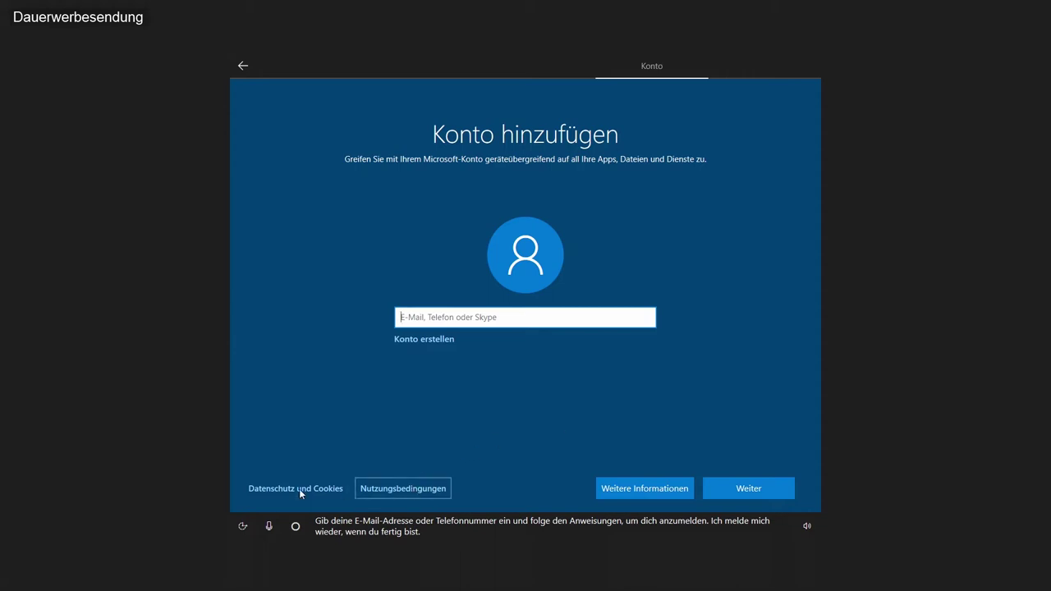
Step: Abandon the Microsoft account sign-in after entering a name and choose the offline local account option
left_click(747, 490)
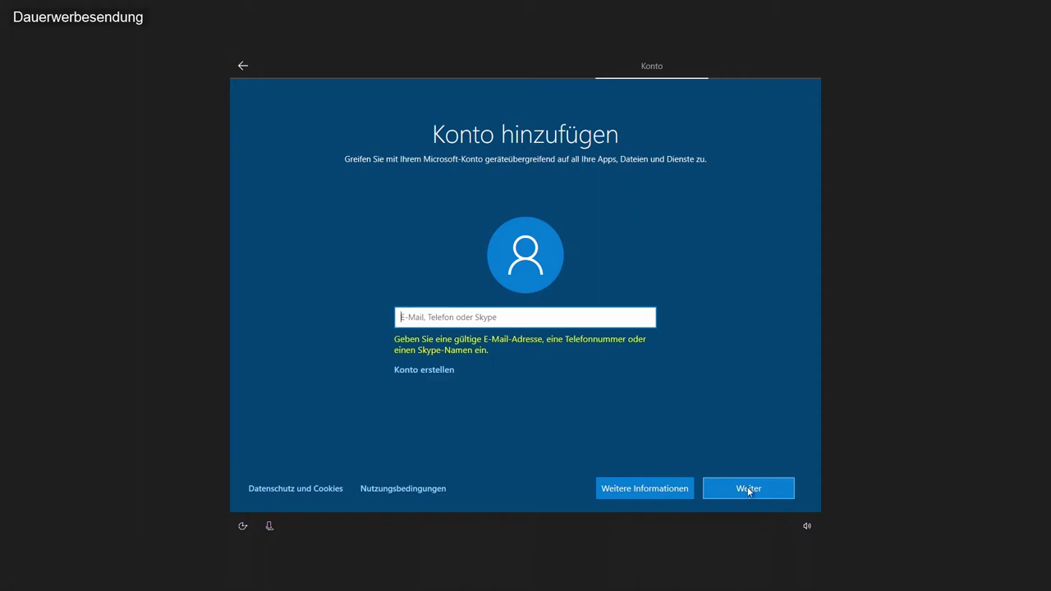
type("Admin")
left_click(747, 489)
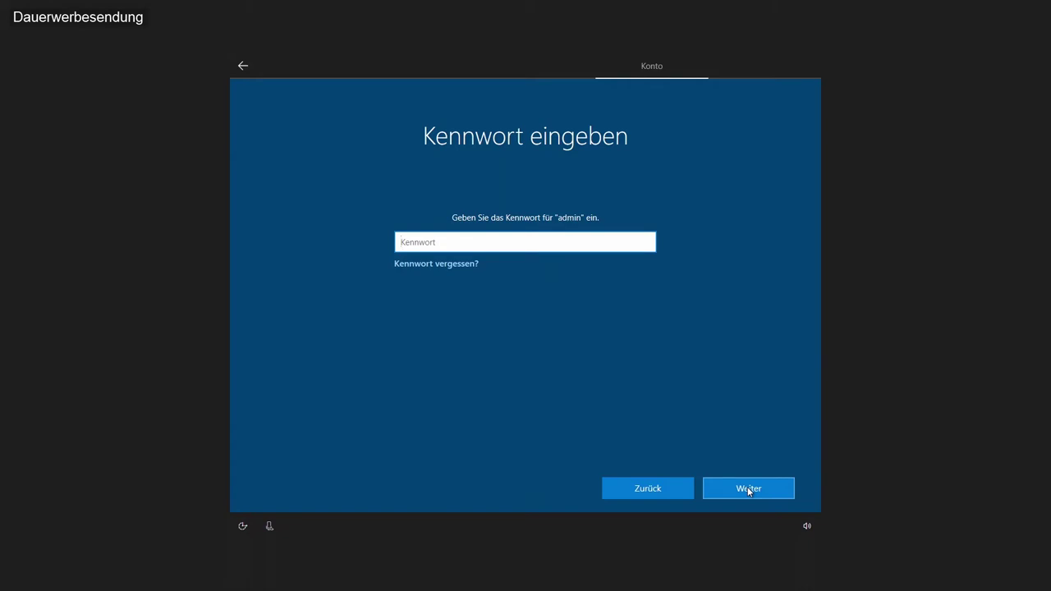
left_click(656, 489)
left_click(662, 488)
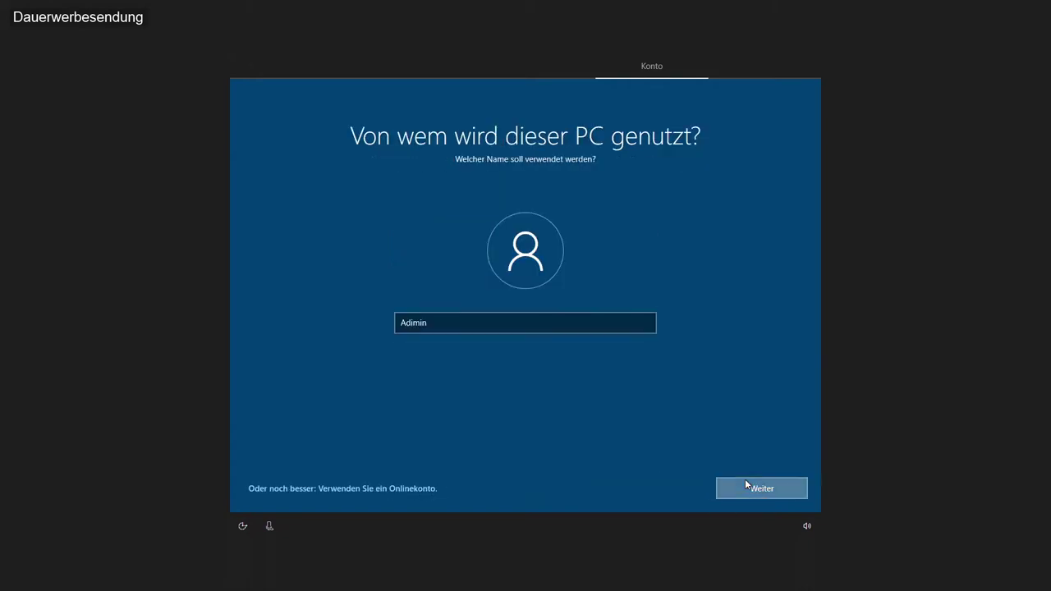
Step: Confirm the local user name, then create and confirm the account password
left_click(746, 485)
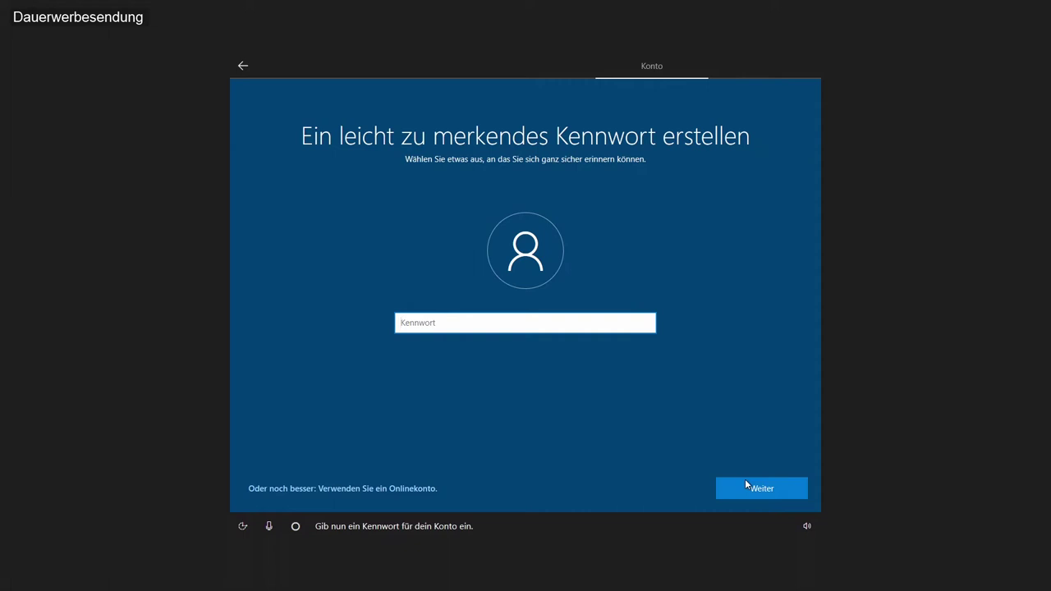
type("••••••")
left_click(745, 485)
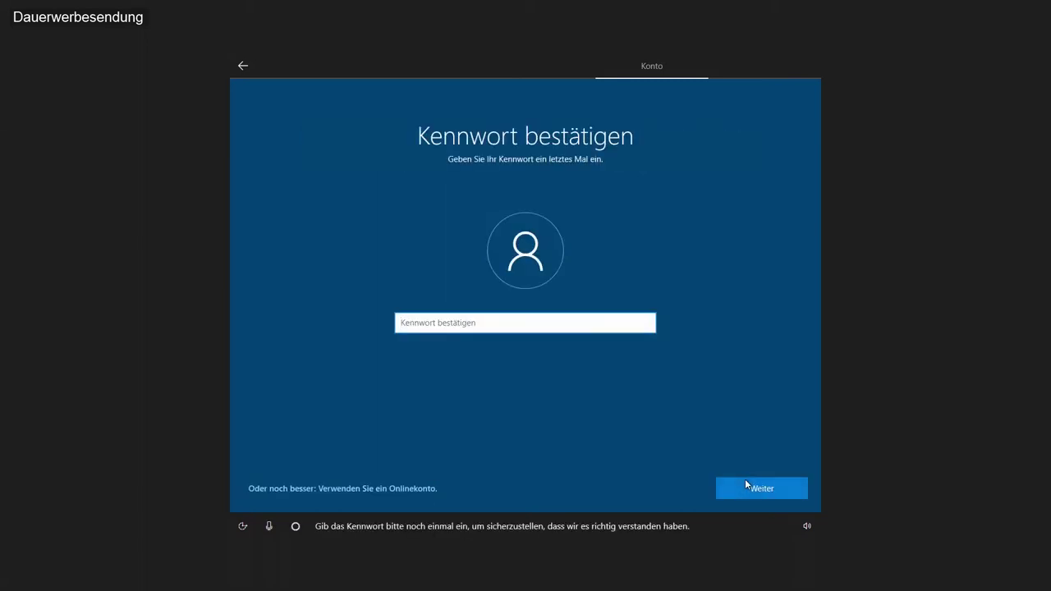
type("••••••")
left_click(746, 485)
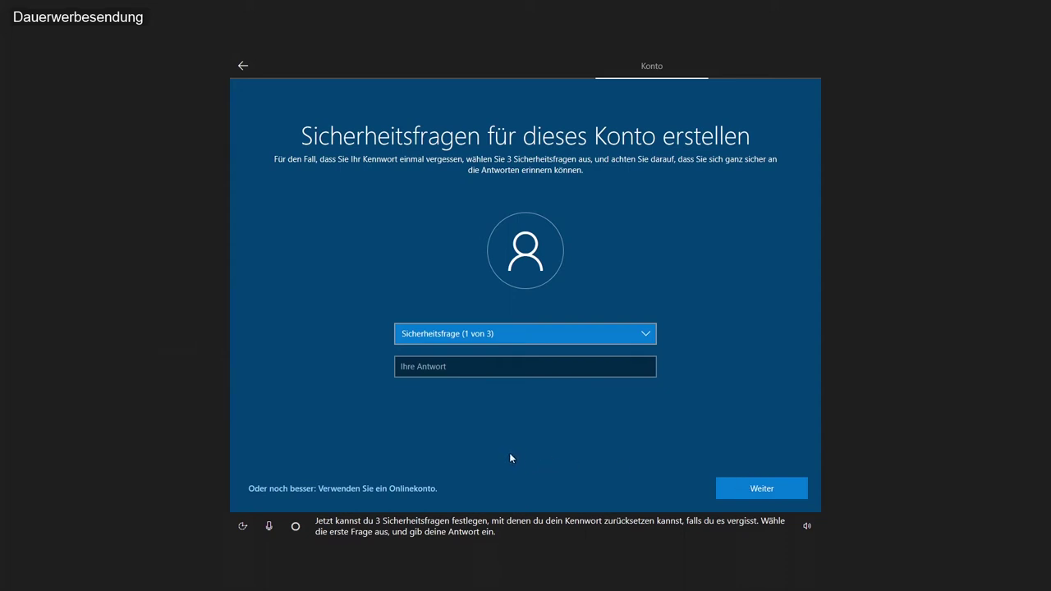
Step: Choose 'Wie hieß Ihr erstes Haustier?' as the first security question
left_click(489, 338)
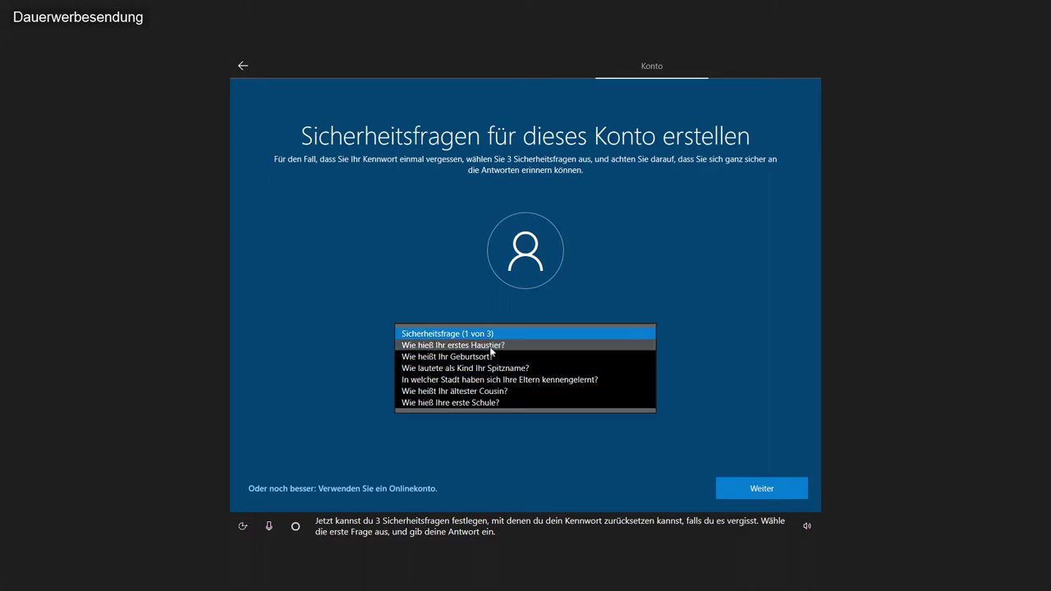
left_click(757, 453)
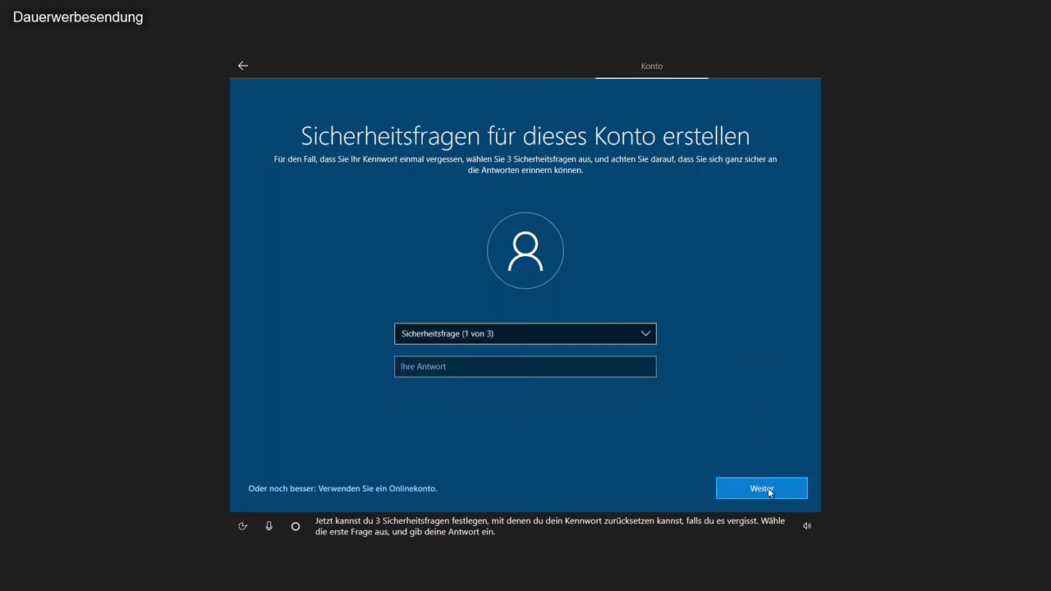
left_click(768, 487)
left_click(531, 343)
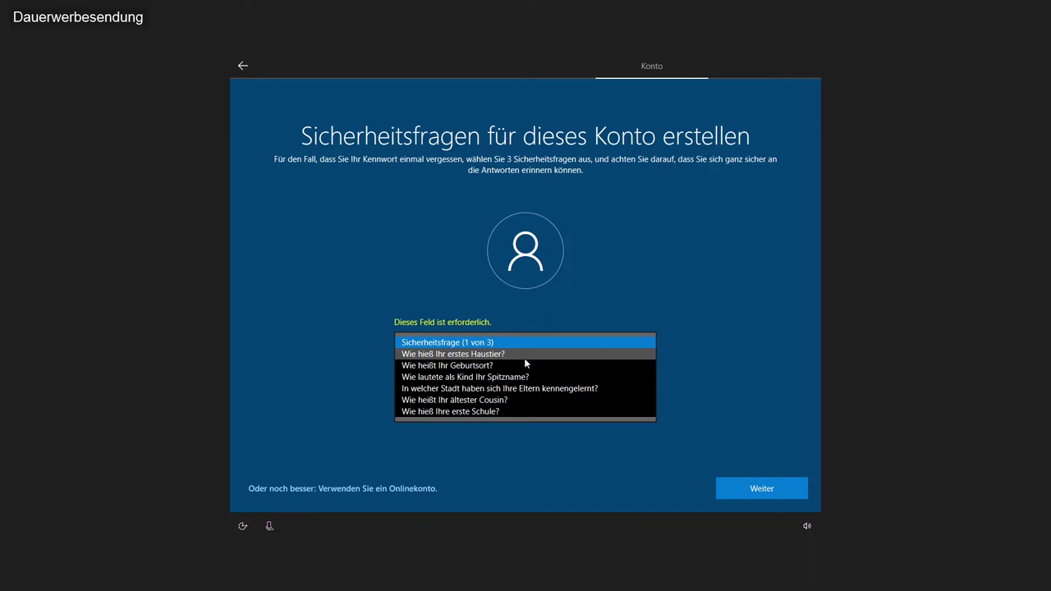
left_click(526, 323)
left_click(518, 342)
left_click(509, 355)
Step: Enter an answer to the pet question, replacing the first answer typed
left_click(488, 392)
key("ctrl+a")
key("BackSpace")
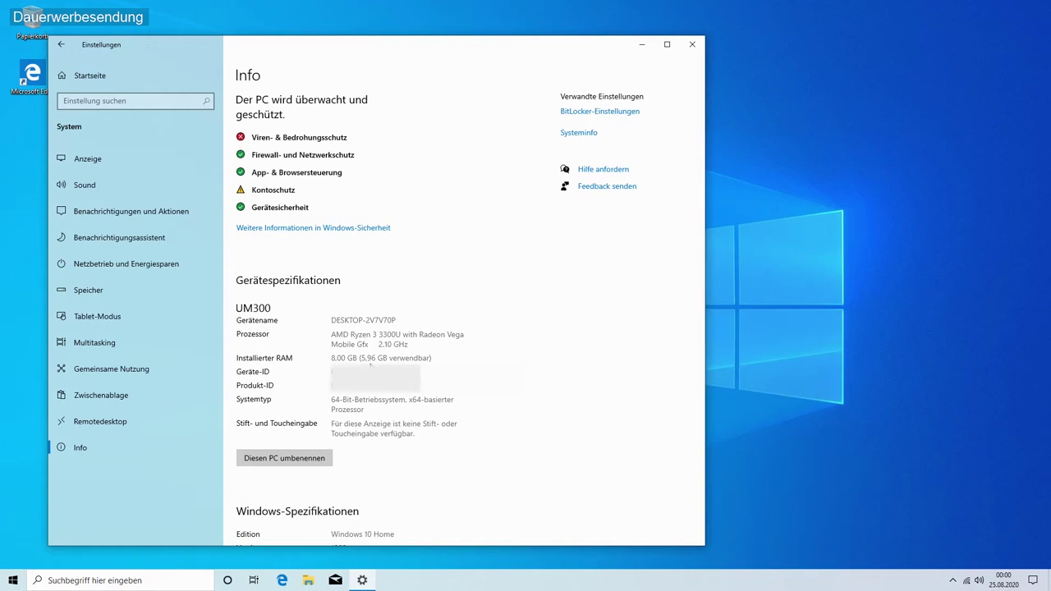
Step: Scroll the Info page, open the manufacturer's online support, then view the Speicher page for C:
scroll(371, 364, "down", 3)
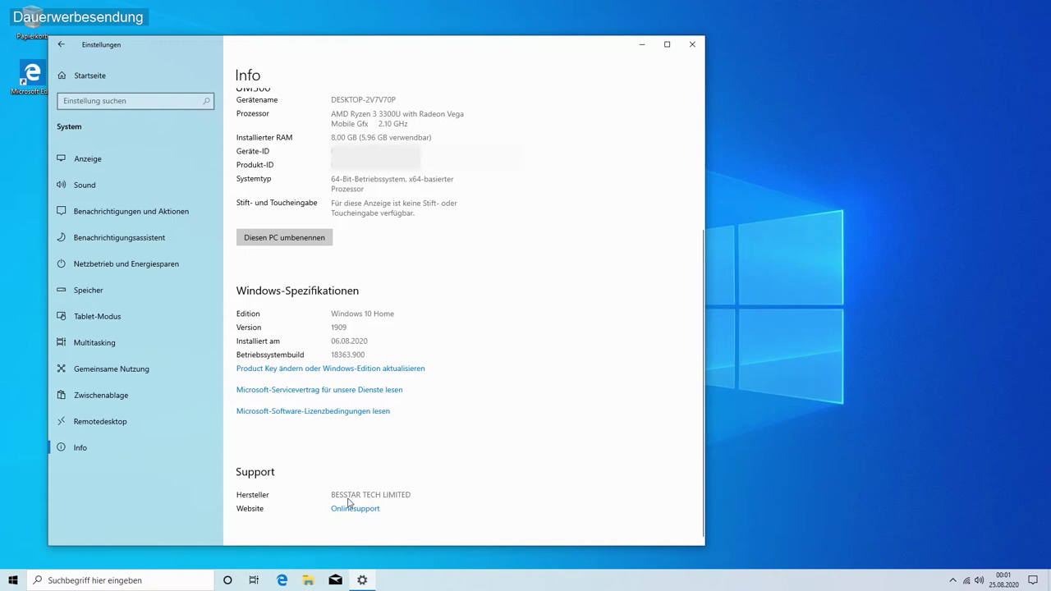
left_click(348, 506)
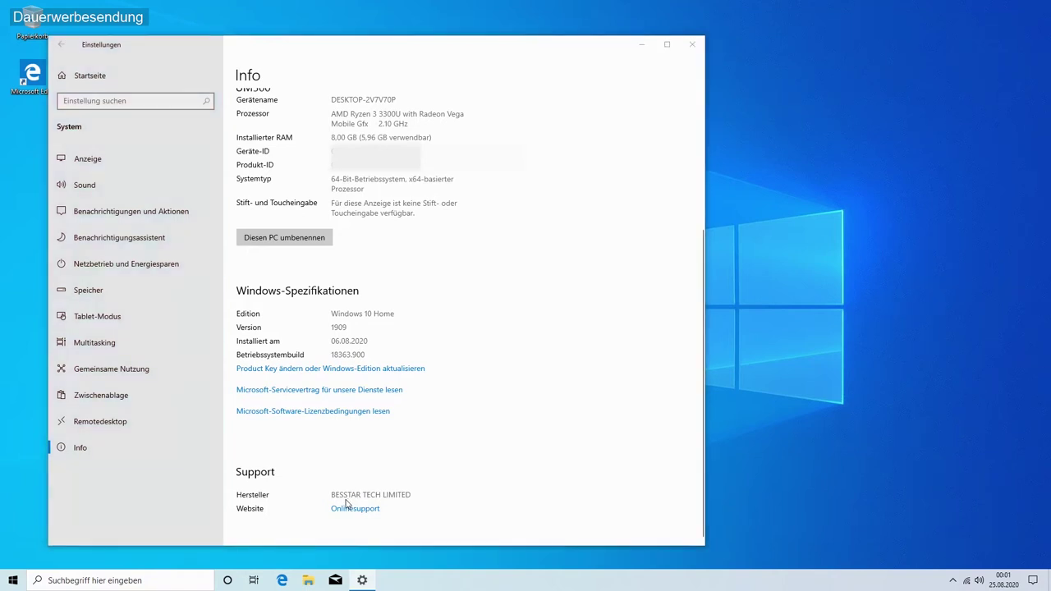
left_click(87, 291)
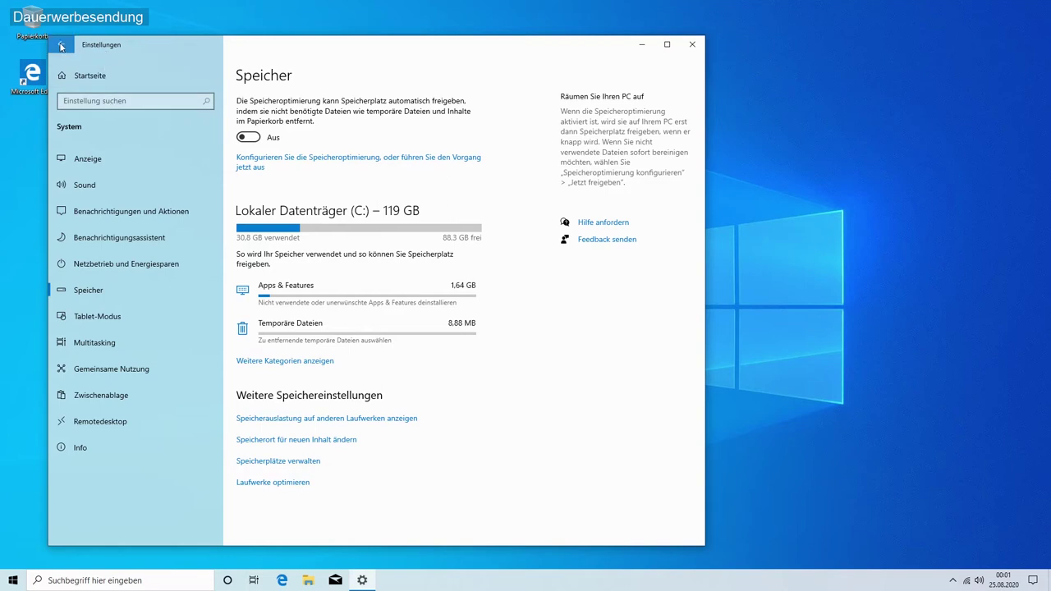
Step: Open Apps & Features from Settings home and scroll through the installed apps list
left_click(60, 46)
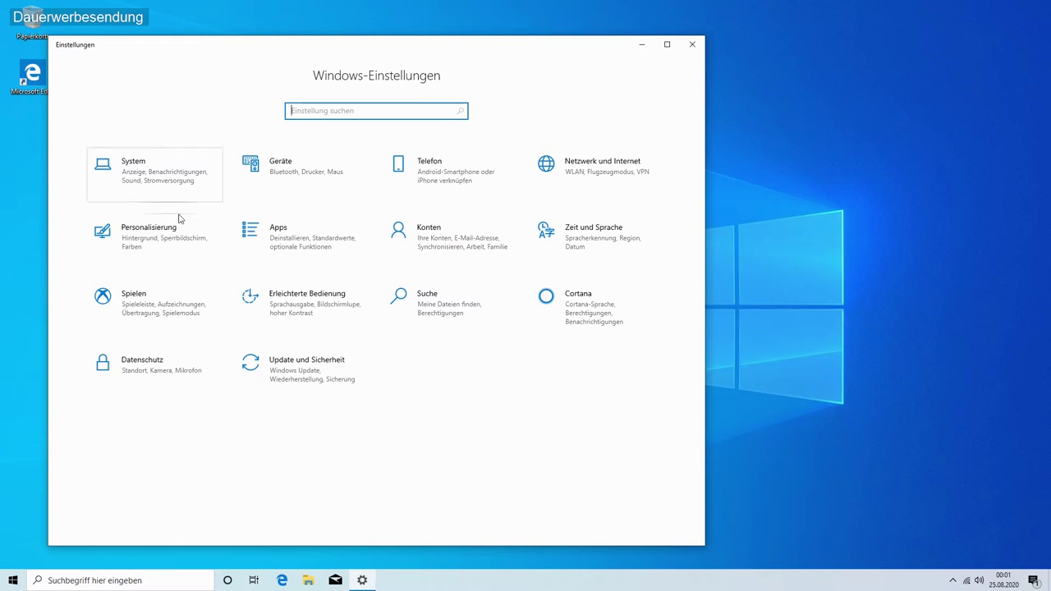
left_click(305, 250)
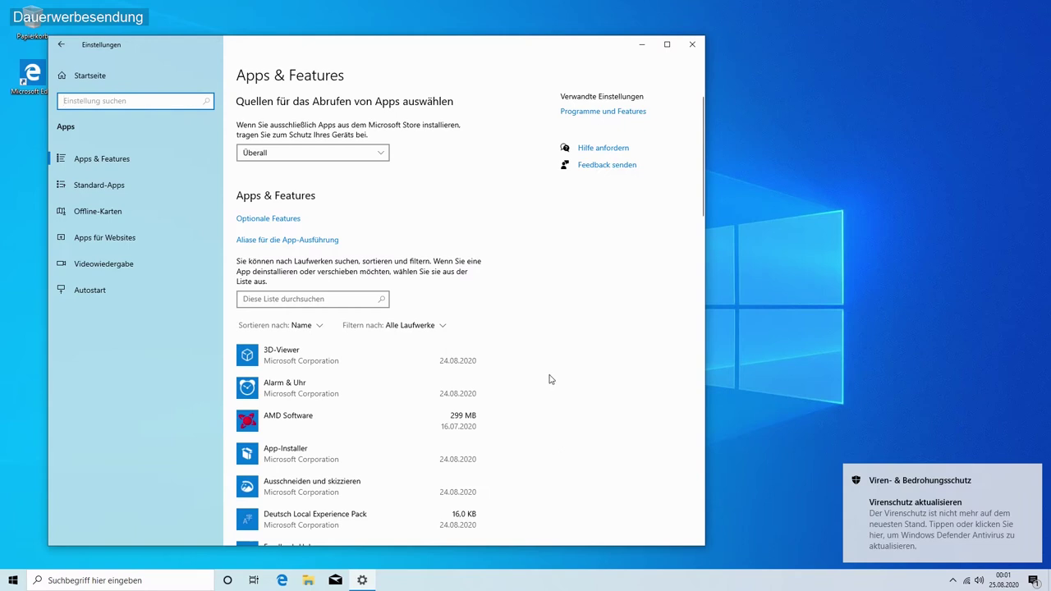
scroll(412, 406, "down", 3)
scroll(411, 408, "down", 5)
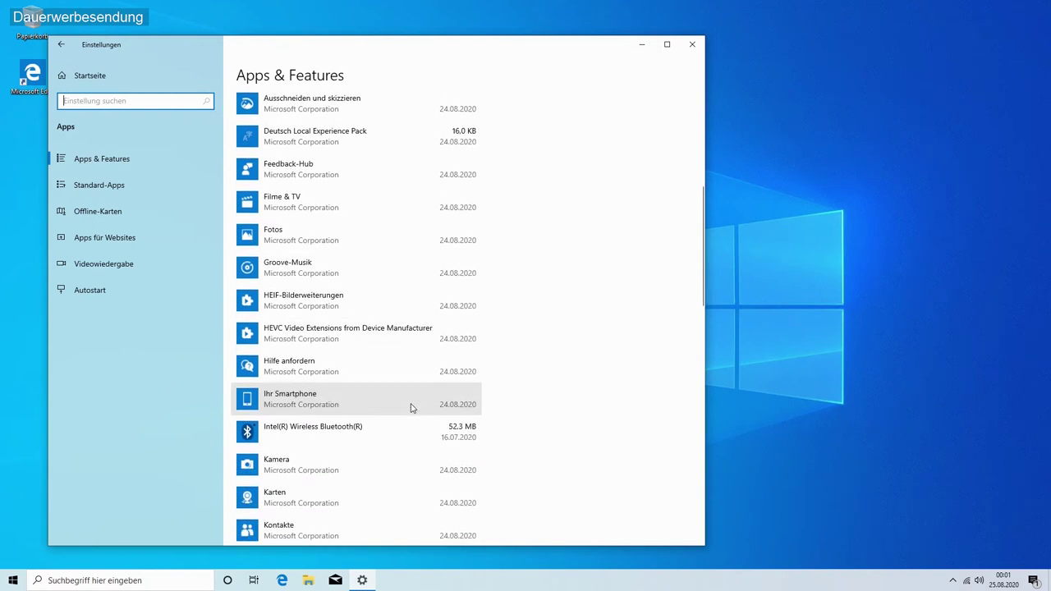
scroll(412, 409, "down", 2)
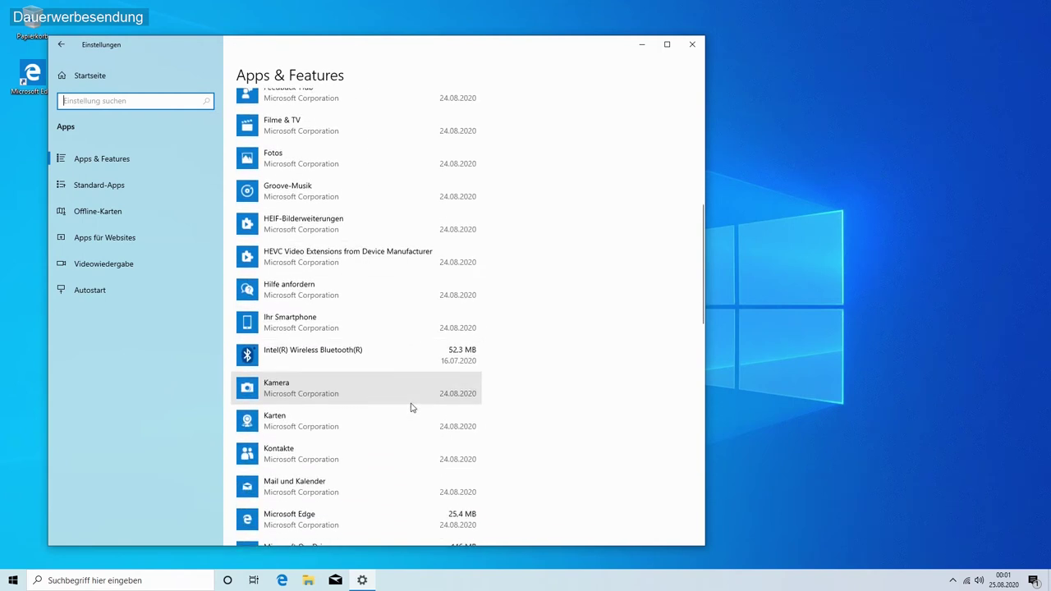
scroll(411, 408, "down", 5)
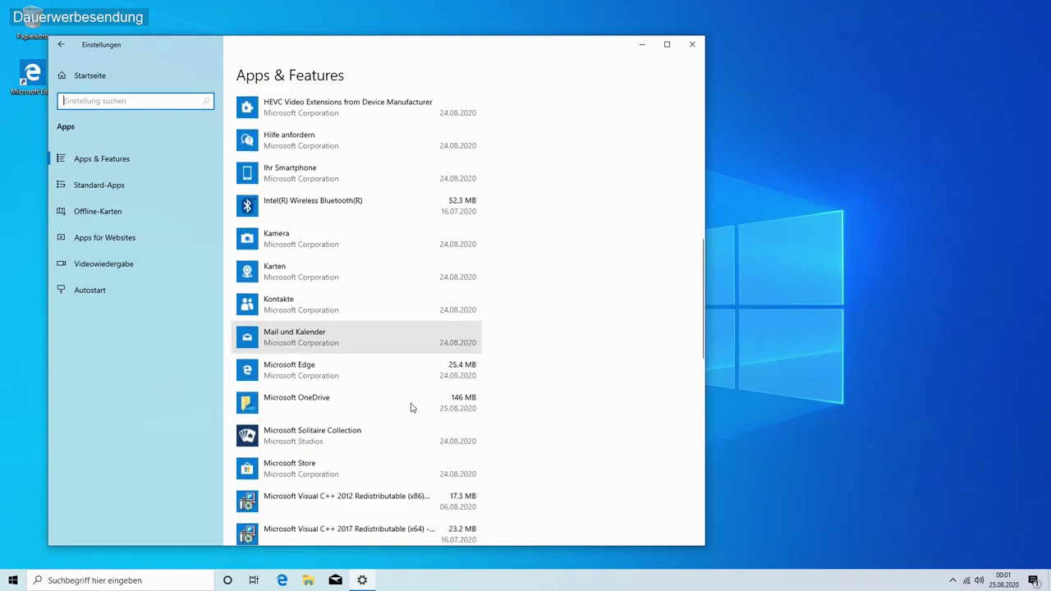
scroll(380, 372, "down", 4)
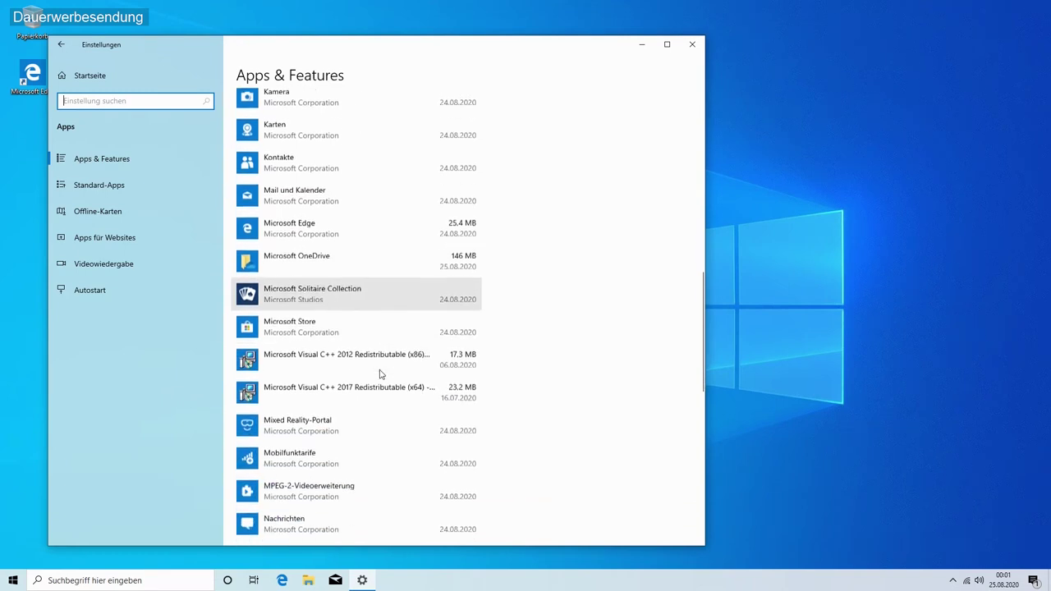
scroll(380, 373, "down", 9)
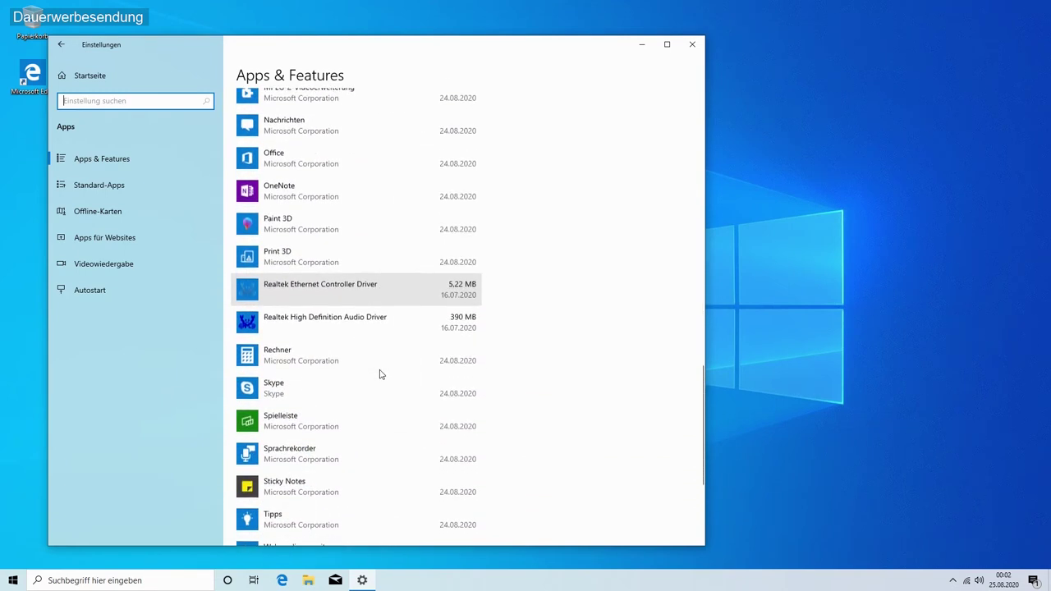
scroll(380, 374, "down", 4)
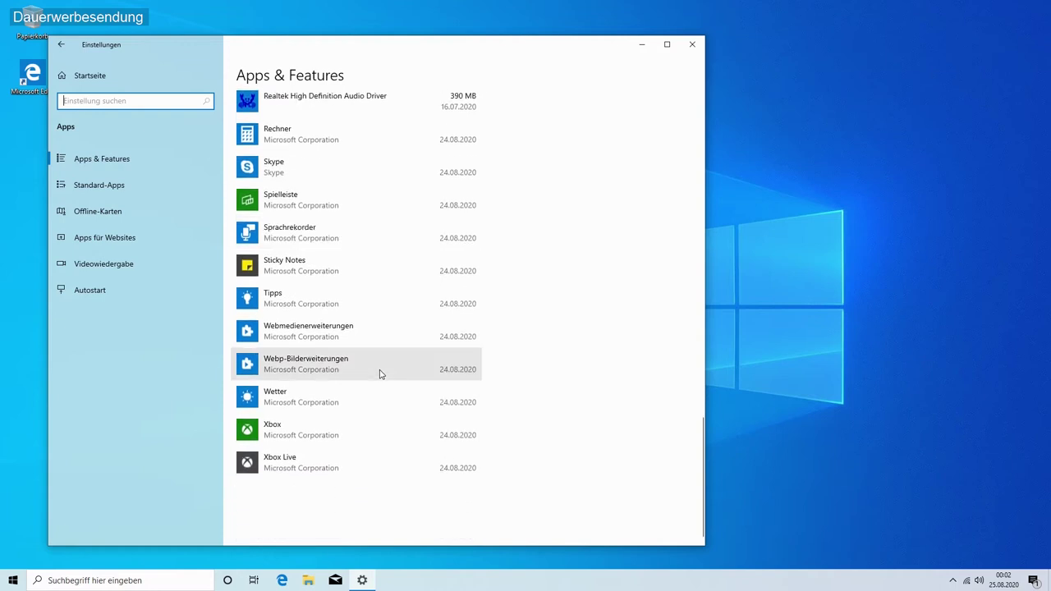
Step: Browse the Start menu's app list, then close the Start menu
left_click(11, 581)
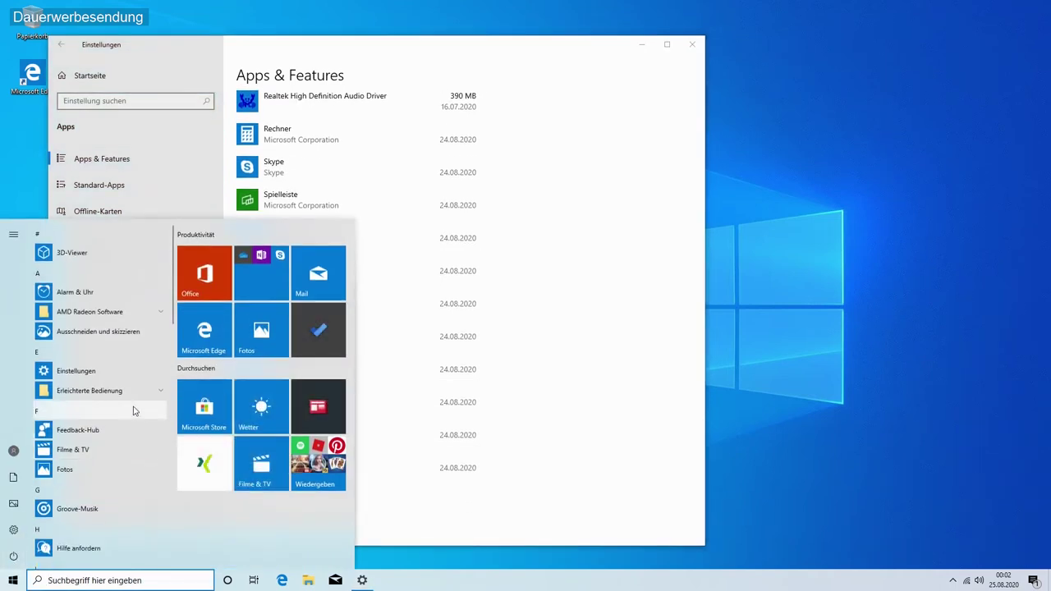
scroll(134, 410, "down", 2)
scroll(134, 410, "down", 8)
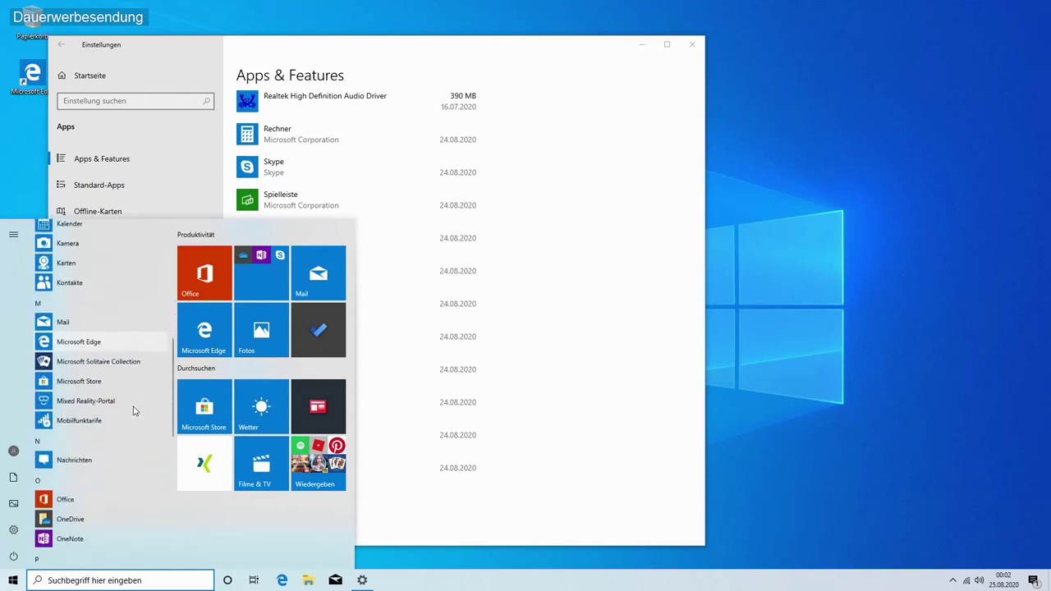
scroll(134, 411, "down", 7)
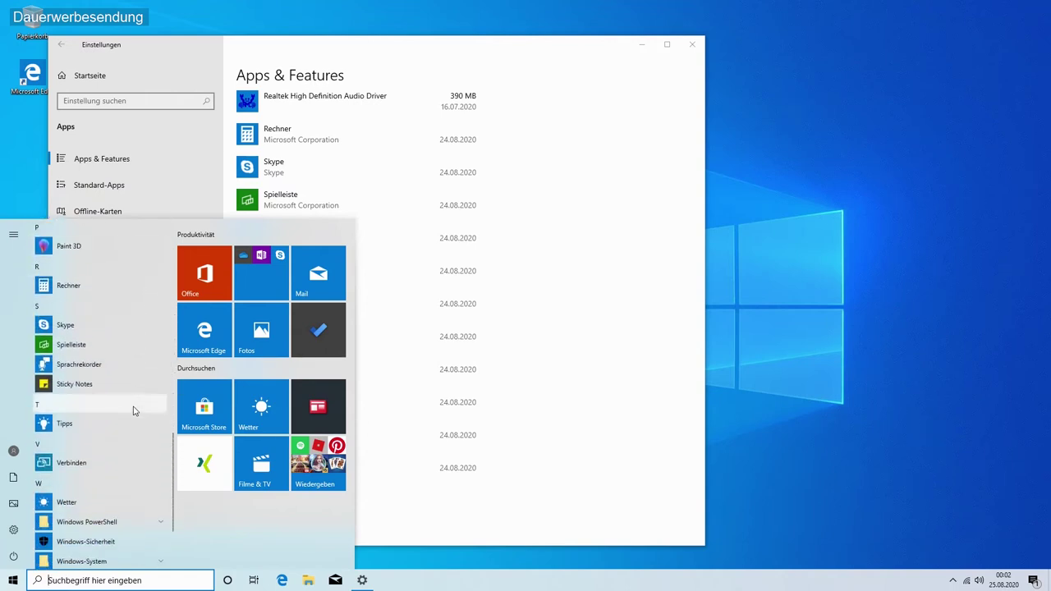
scroll(134, 410, "down", 1)
scroll(134, 410, "up", 20)
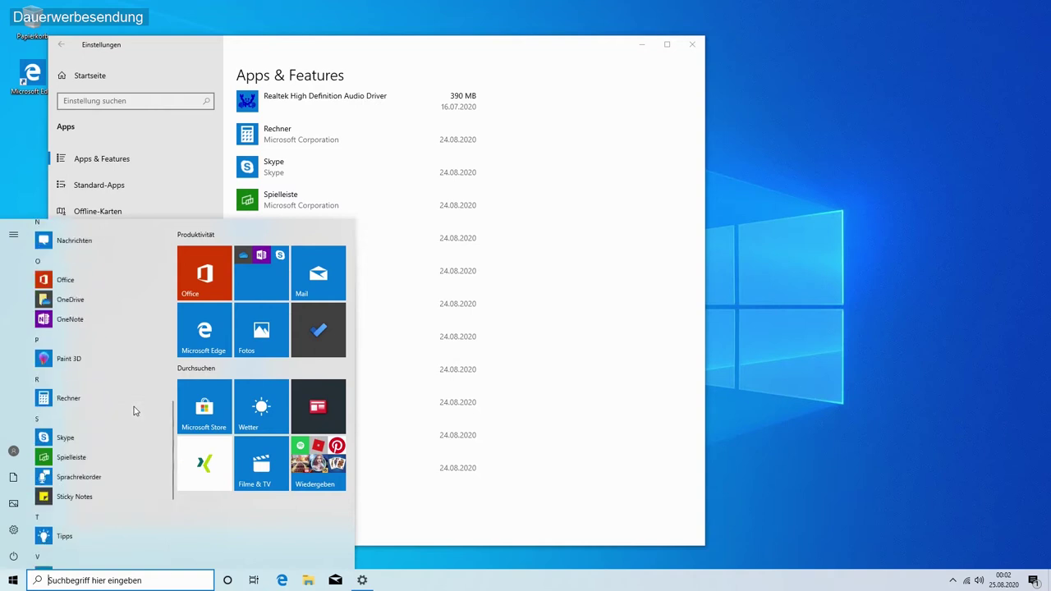
left_click(136, 61)
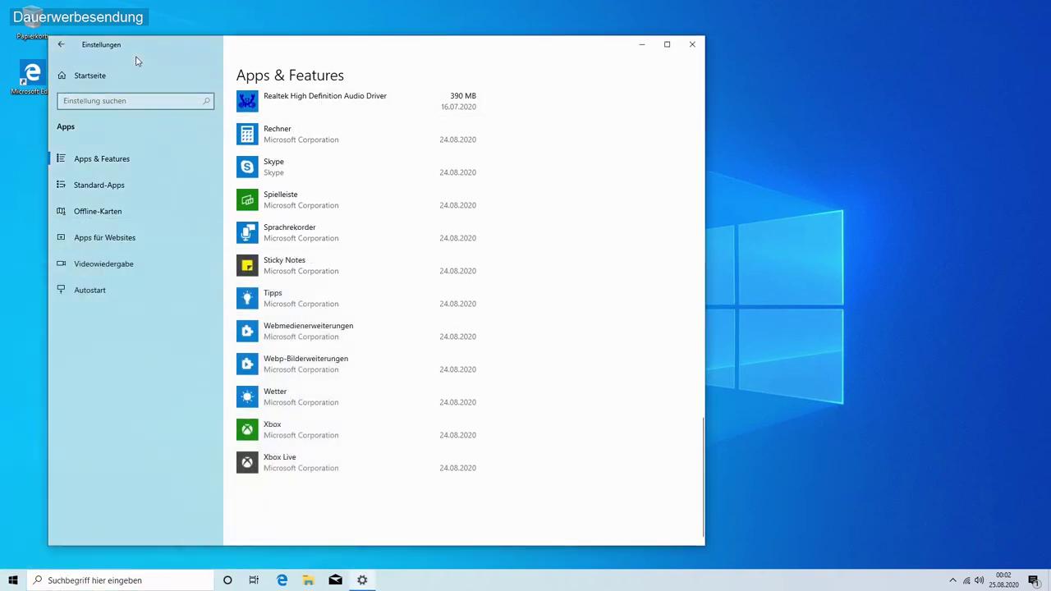
Step: Return to Settings home, open Update und Sicherheit and run Nach Updates suchen
left_click(61, 45)
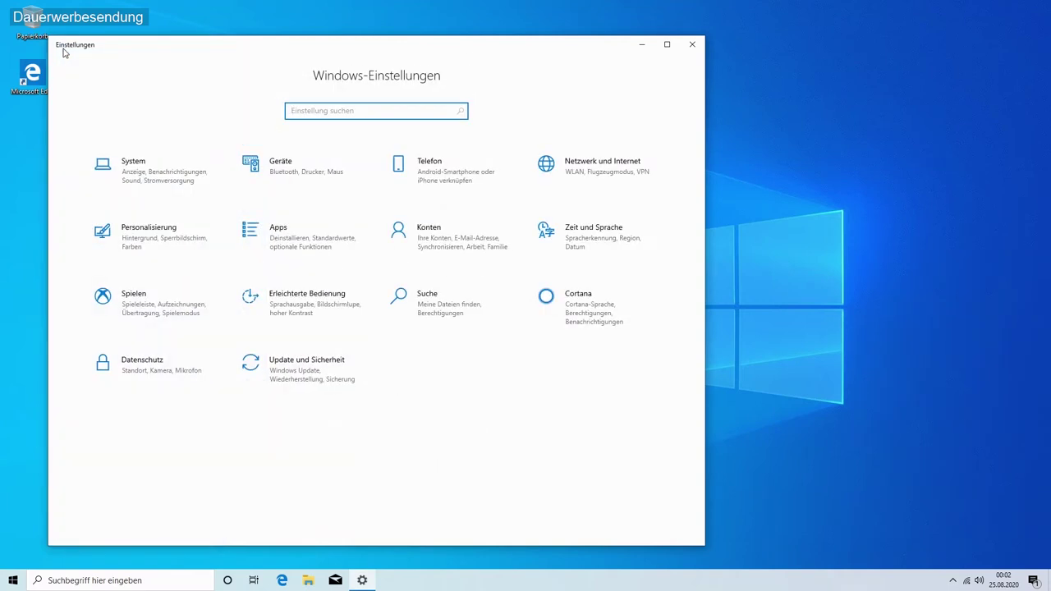
left_click(275, 368)
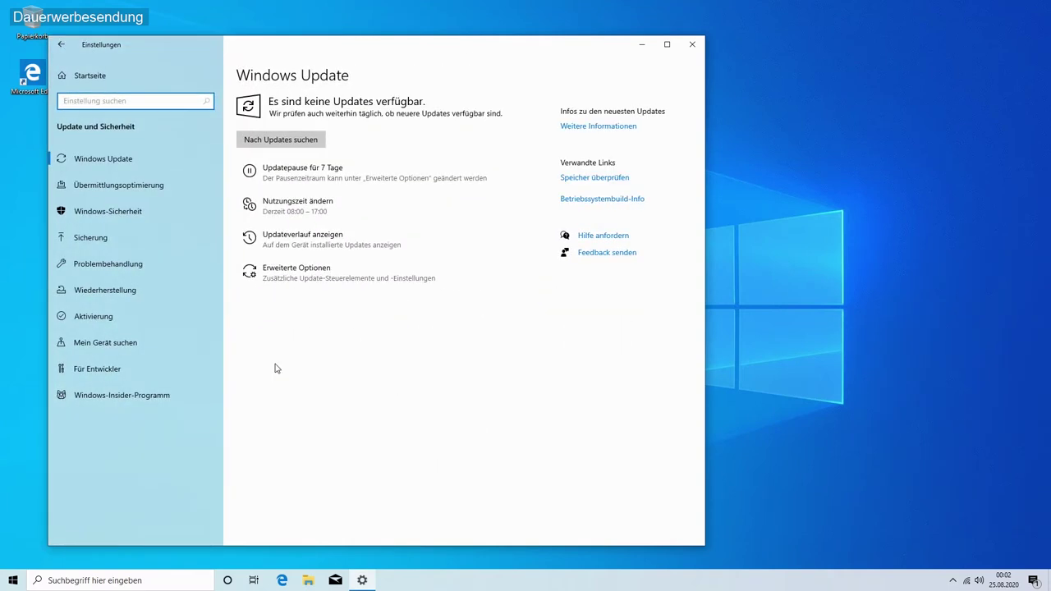
left_click(263, 139)
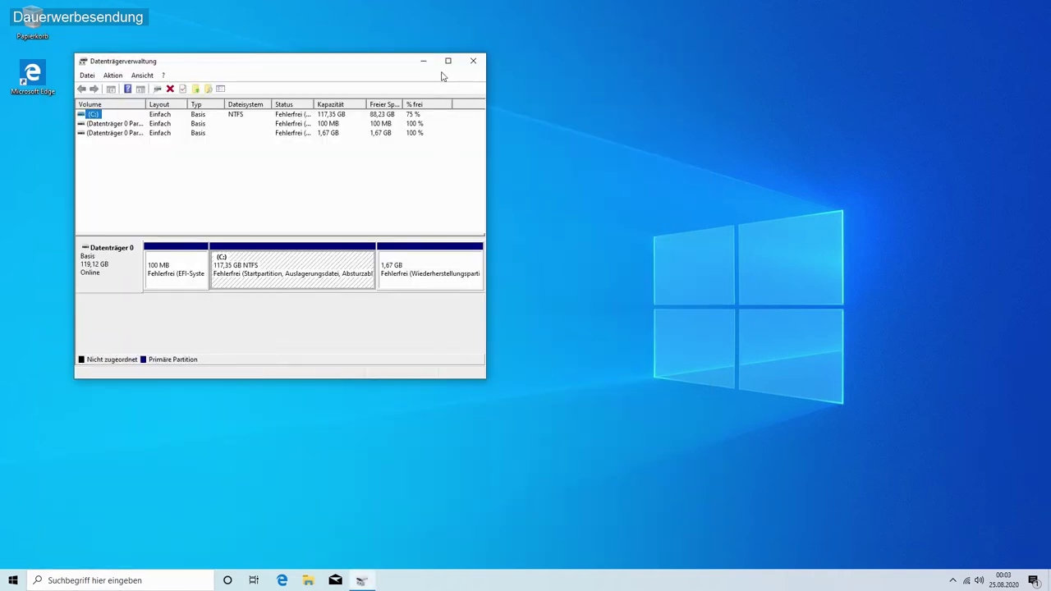
Step: Maximize Disk Management and select the 1,67 GB recovery and 117,35 GB C: partitions
double_click(444, 62)
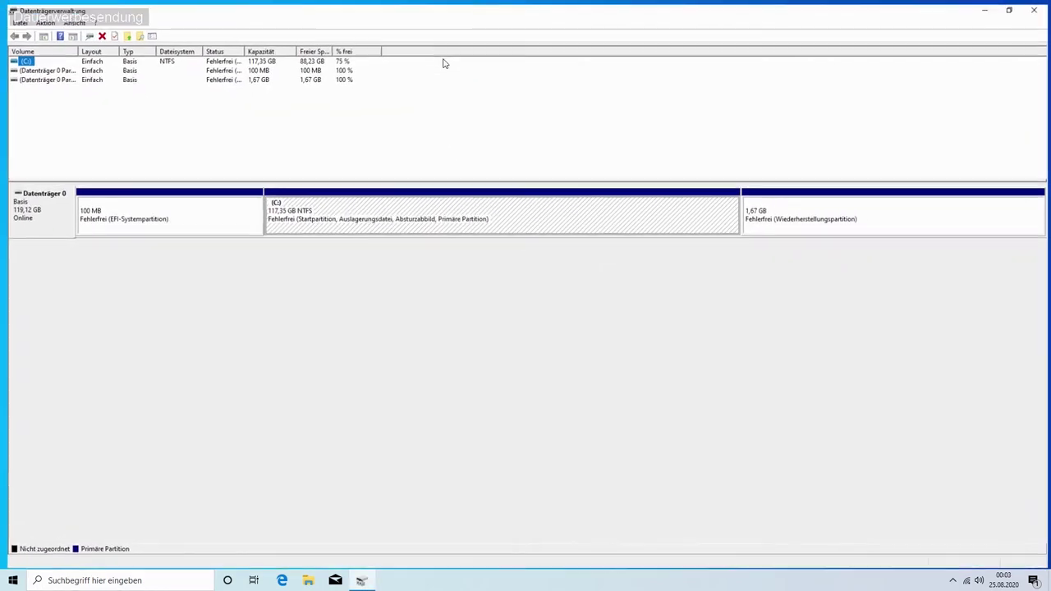
left_click(800, 229)
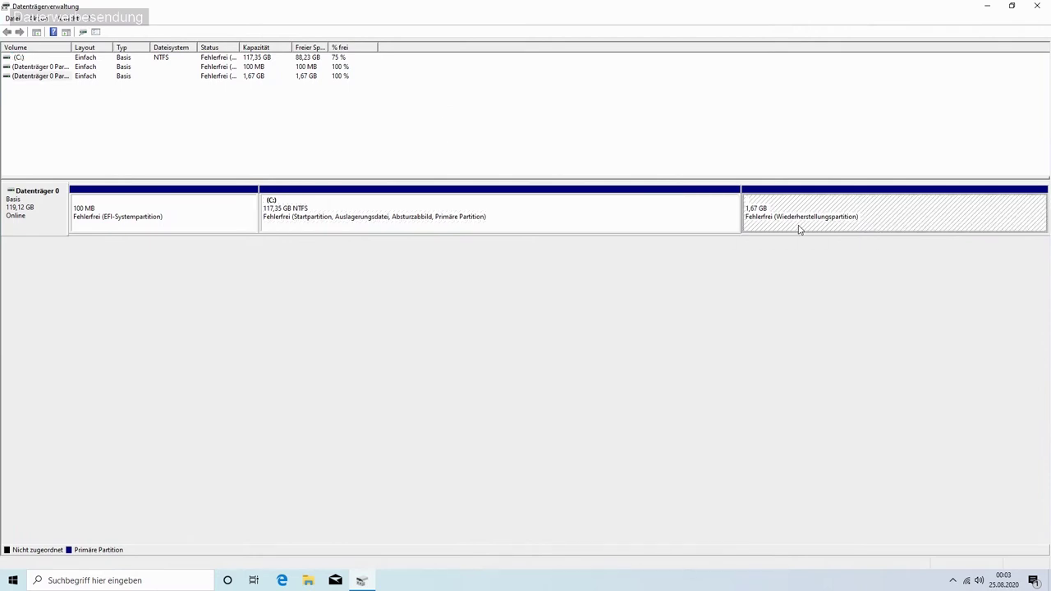
left_click(622, 218)
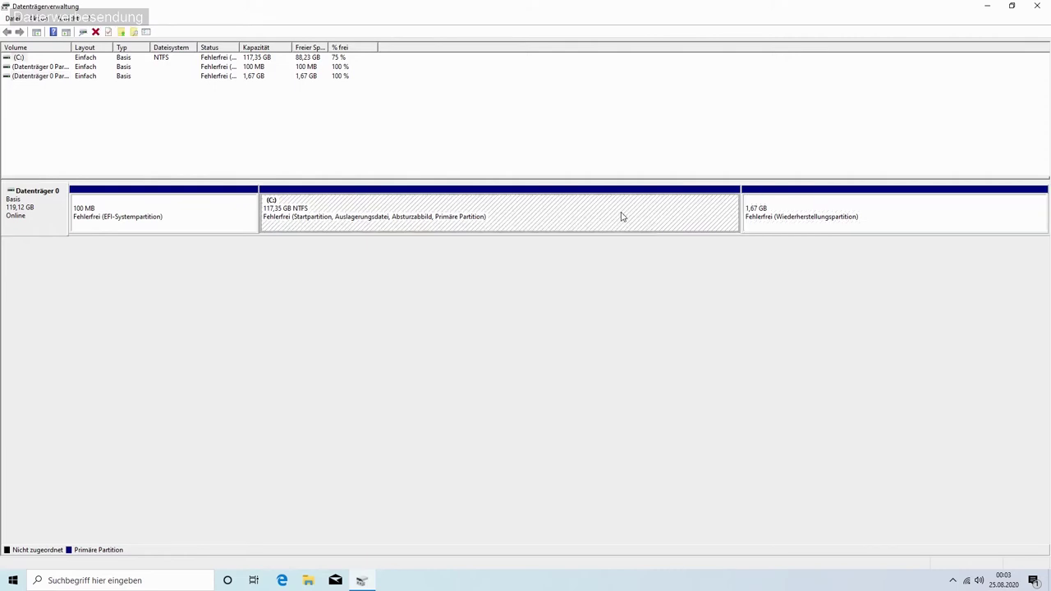